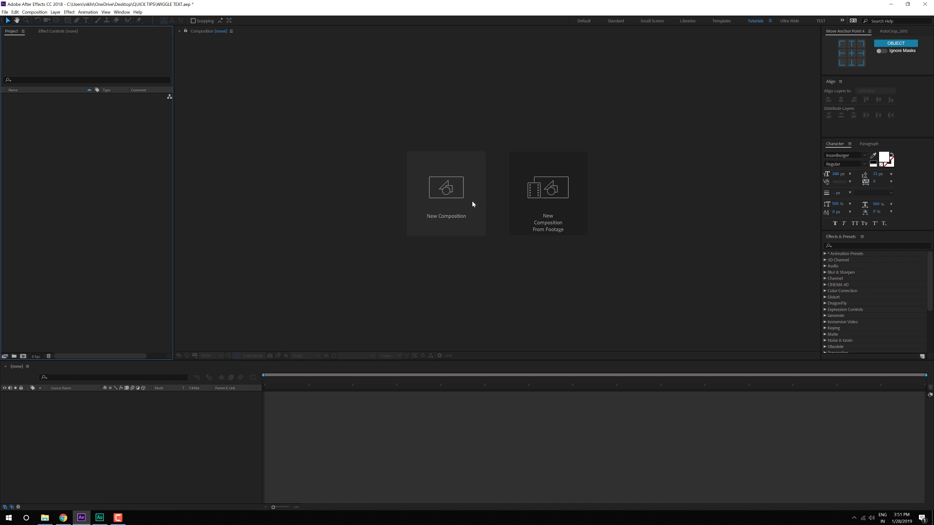
Step: Create a 1920×1080, 30 fps composition named Text, keeping the orange background
left_click(455, 196)
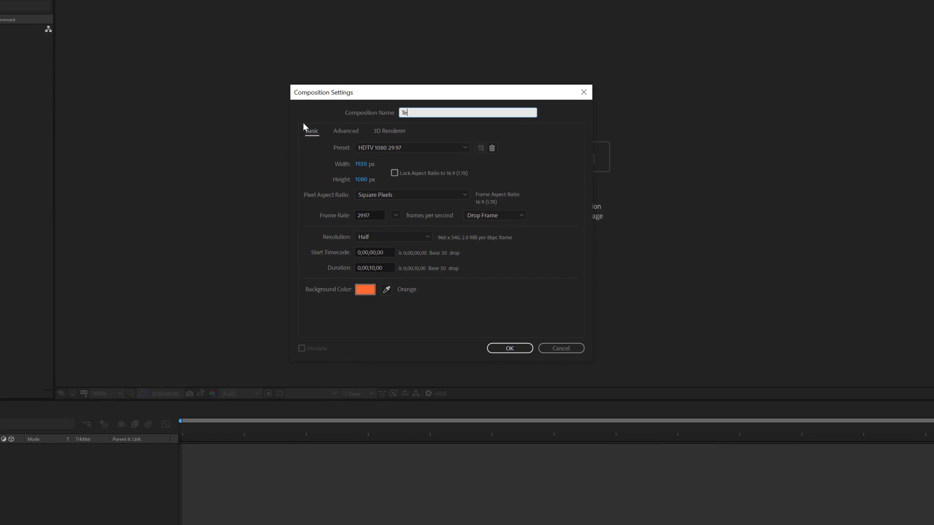
type("Text")
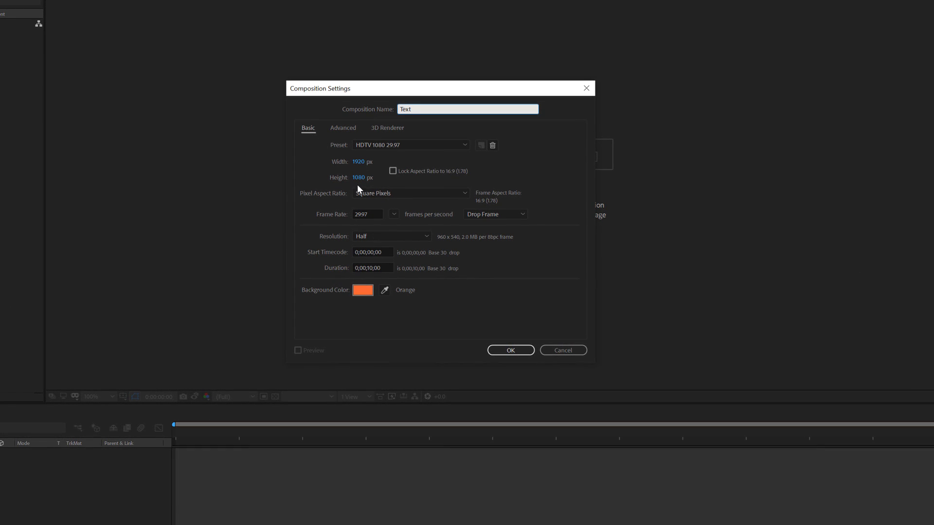
left_click(393, 215)
left_click(400, 304)
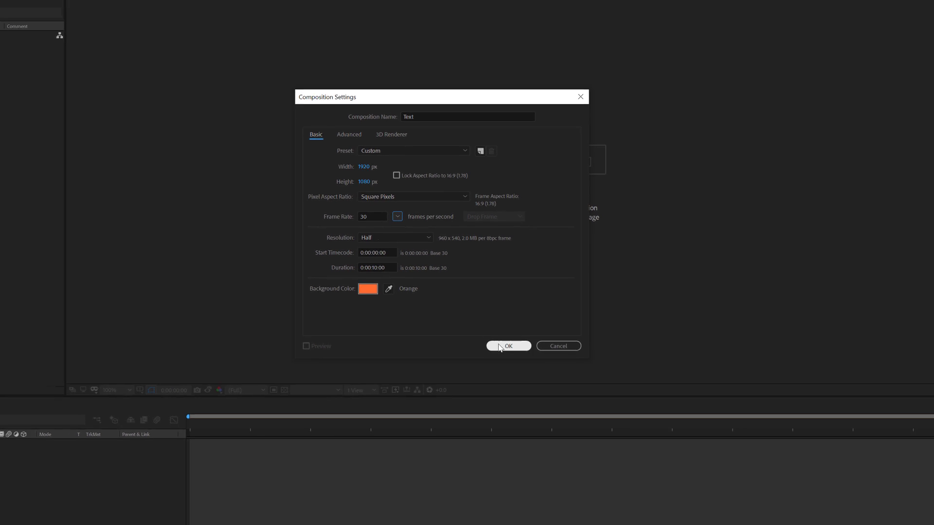
left_click(489, 322)
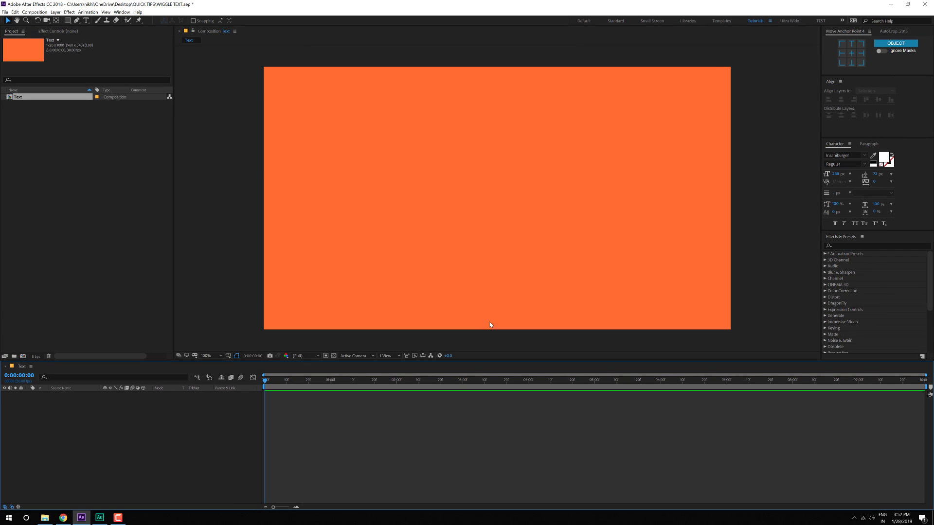
Step: Use the Horizontal Type tool to start a WIGGLE text layer on the canvas
left_click(85, 22)
left_click(420, 197)
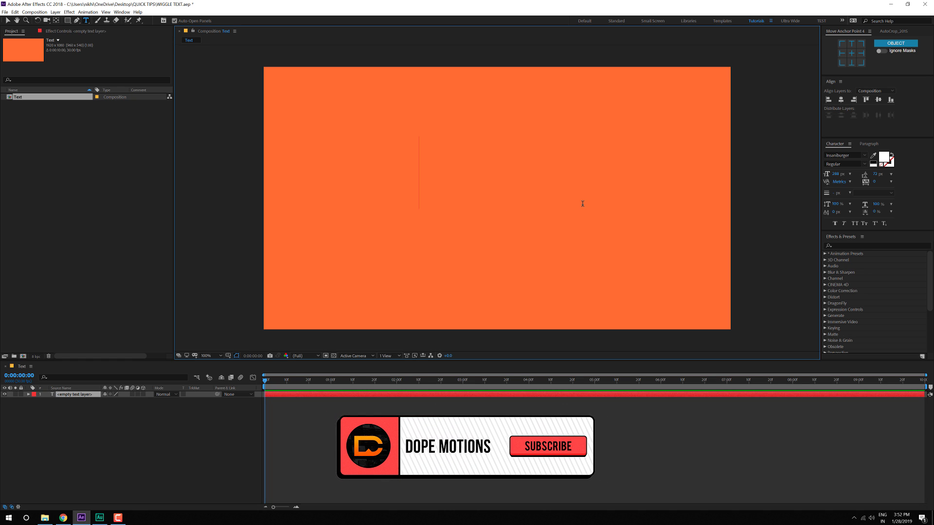
type("WIGGL")
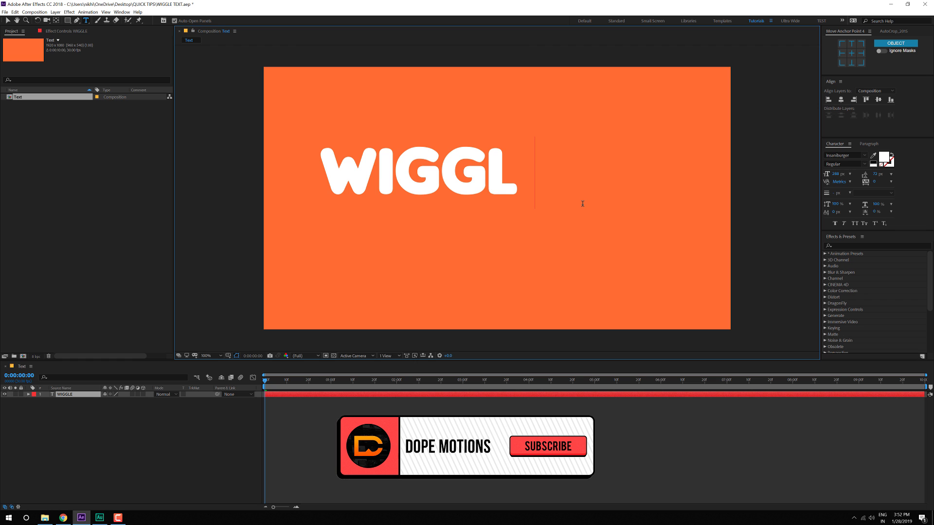
type("E")
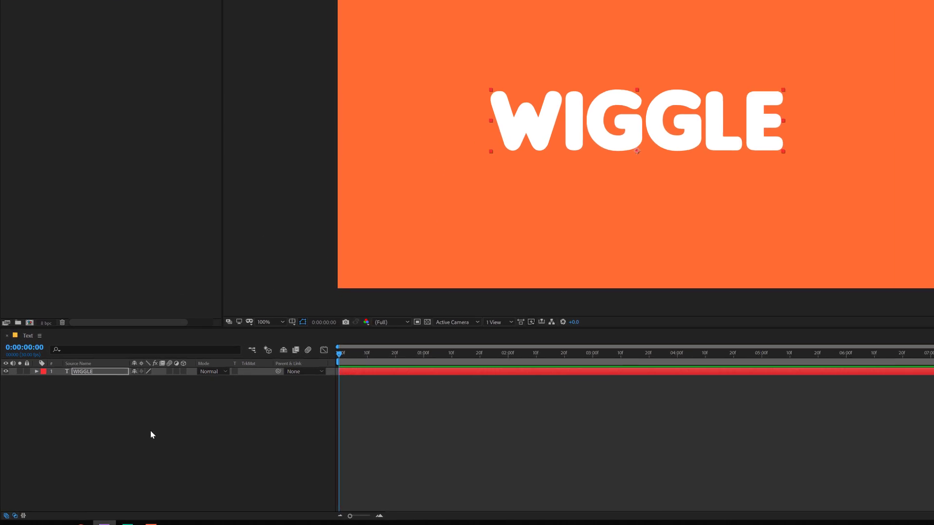
Step: Animate the WIGGLE layer's Position, then add Rotation to Animator 1
left_click(40, 359)
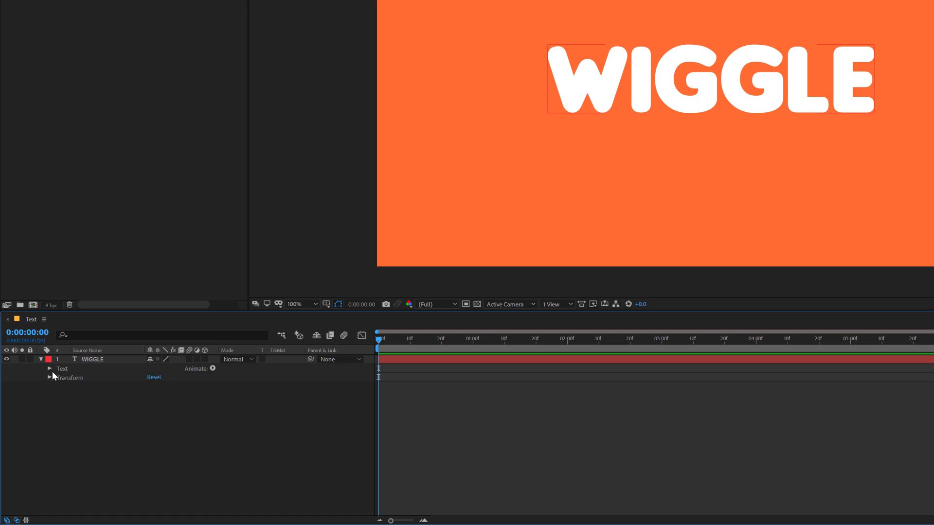
left_click(211, 369)
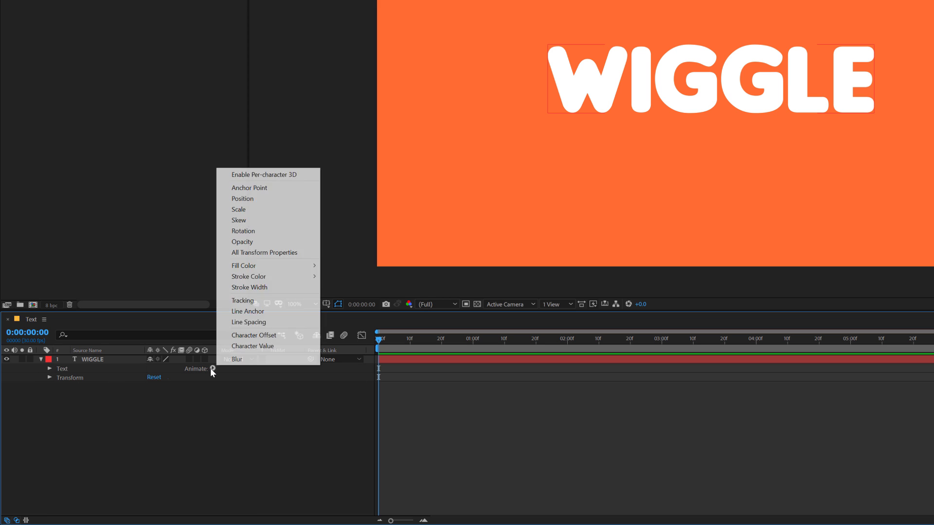
left_click(248, 200)
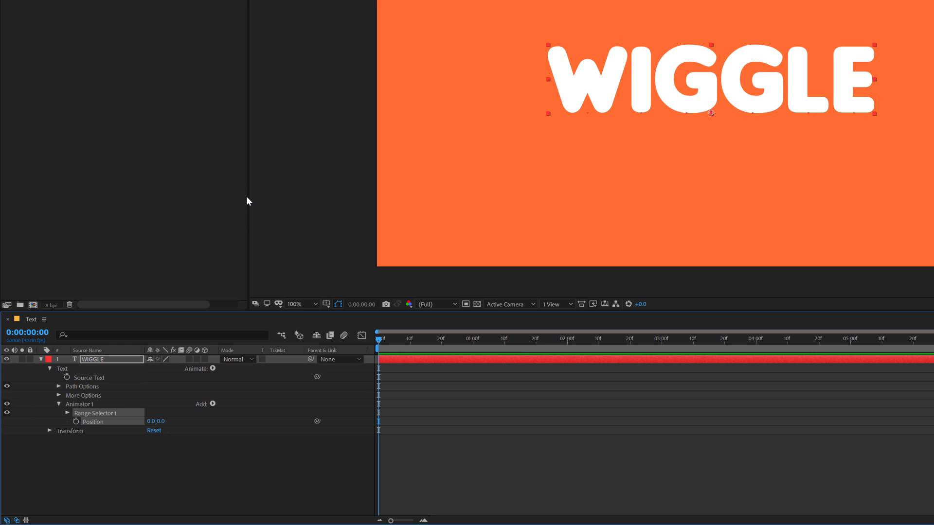
left_click(169, 471)
left_click(81, 405)
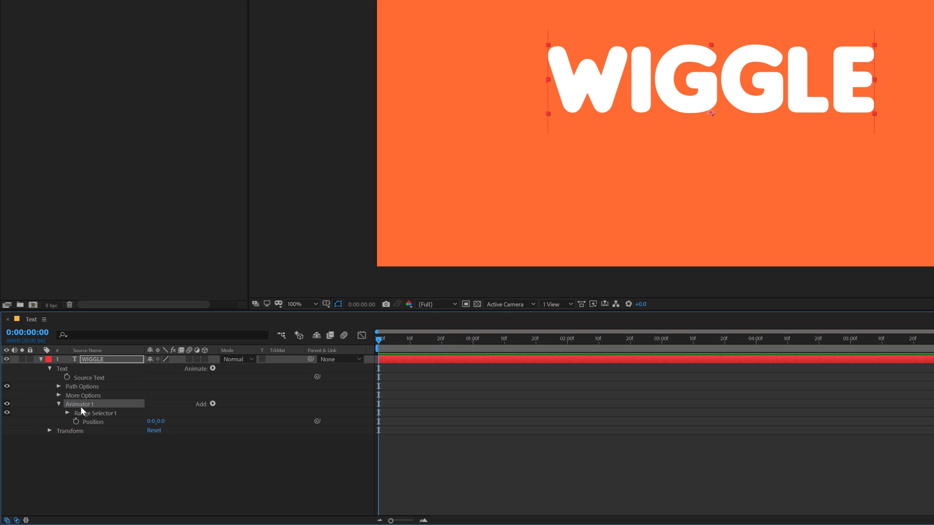
left_click(214, 403)
mouse_move(237, 408)
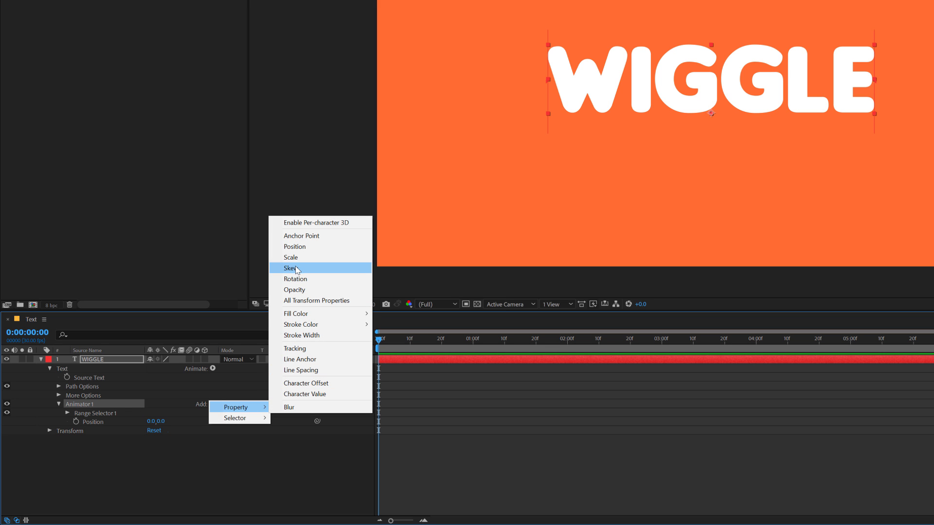
left_click(295, 279)
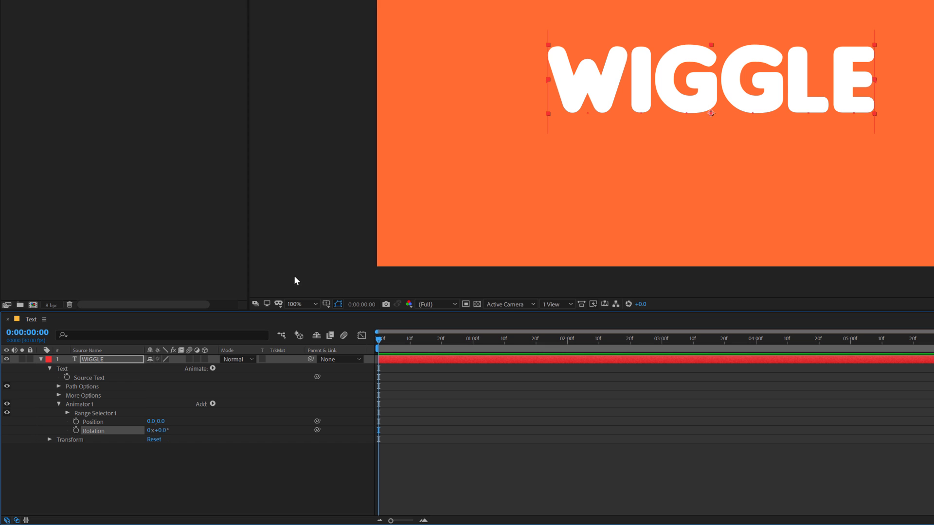
Step: Add a Wiggly selector to Animator 1
left_click(151, 468)
left_click(211, 404)
mouse_move(235, 418)
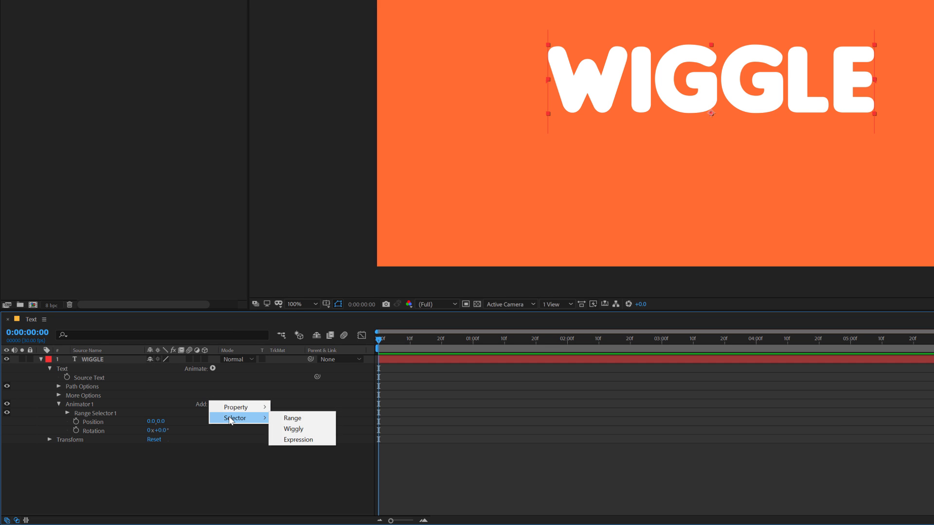
left_click(298, 428)
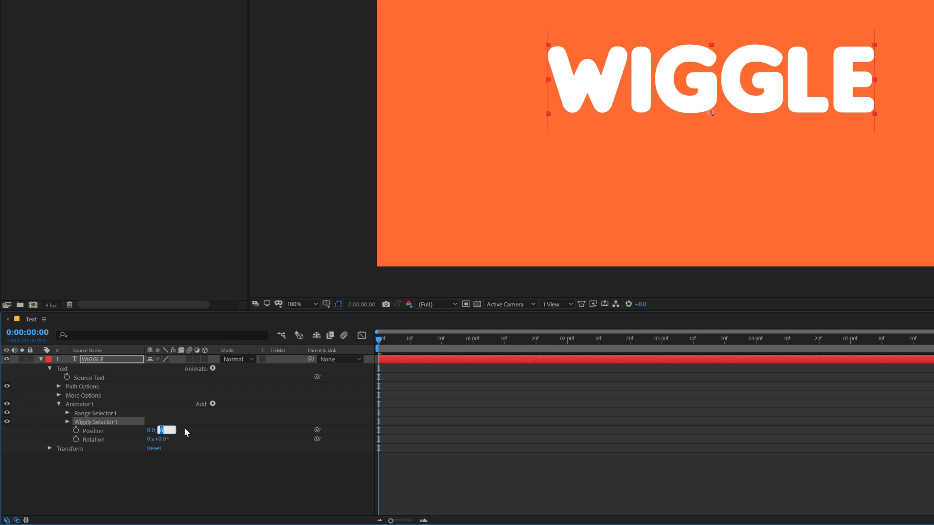
left_click(159, 433)
type("20")
Step: Set the animator Position to 0,20 and Rotation to 10°, then preview
key("Return")
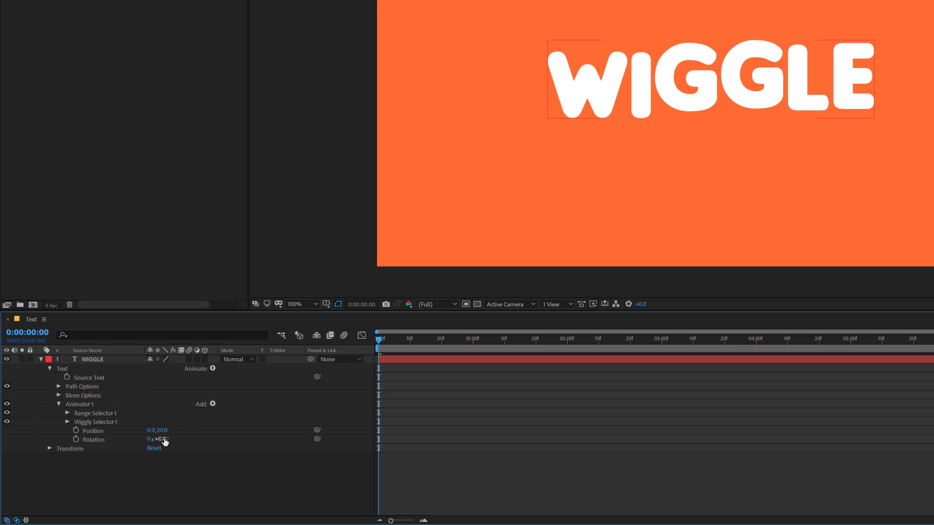
left_click(164, 439)
type("10")
key("Return")
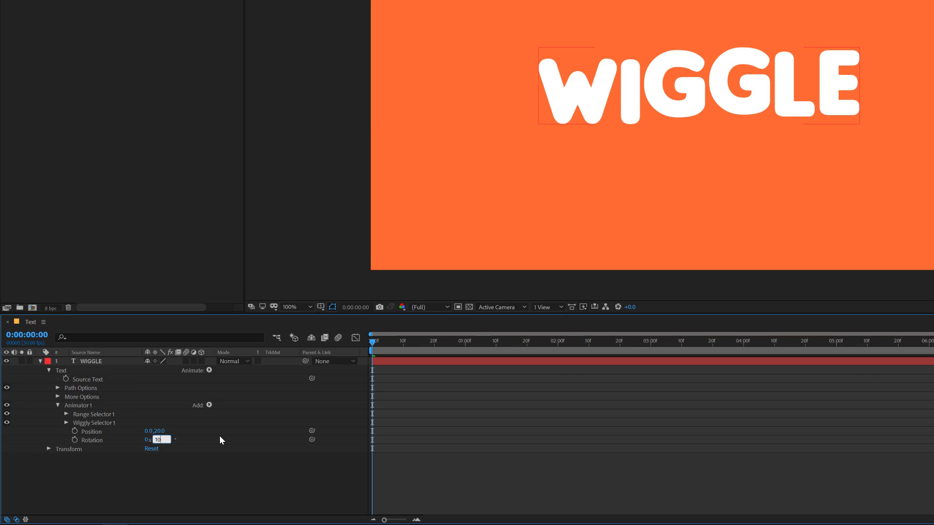
key("space")
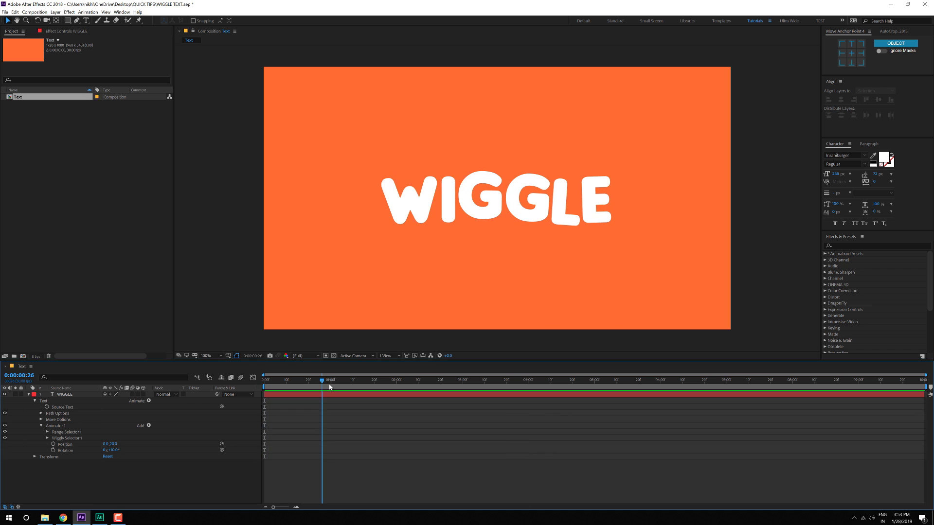
Step: Set Grouping Alignment under More Options to 0,-43% and preview the letters
key("space")
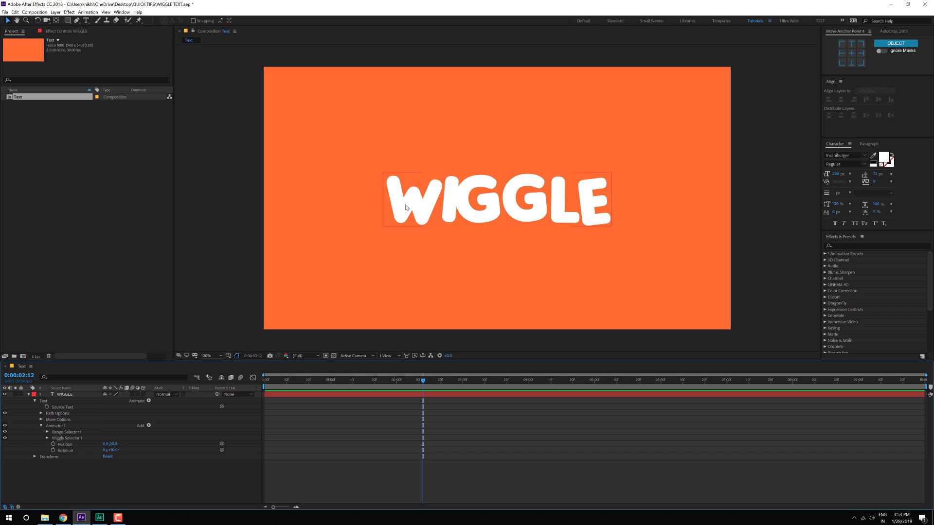
left_click(53, 406)
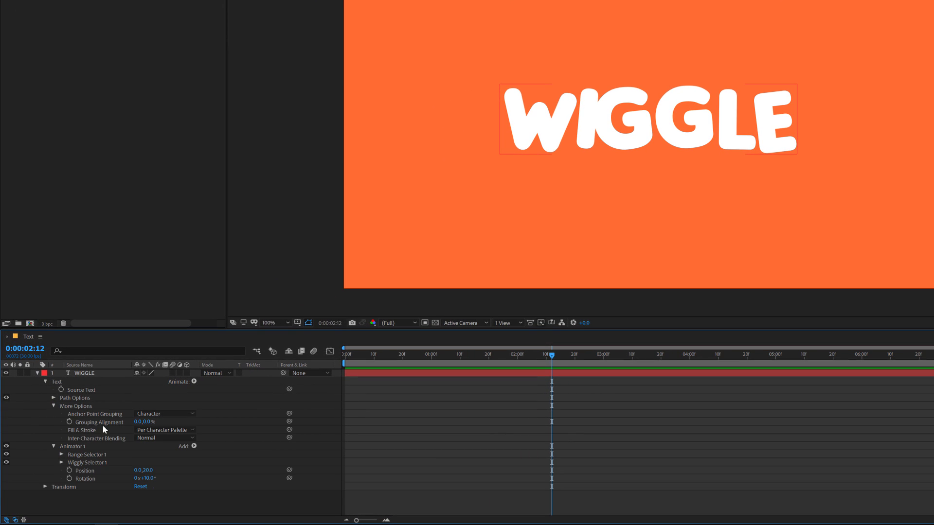
left_click_drag(145, 422, 126, 422)
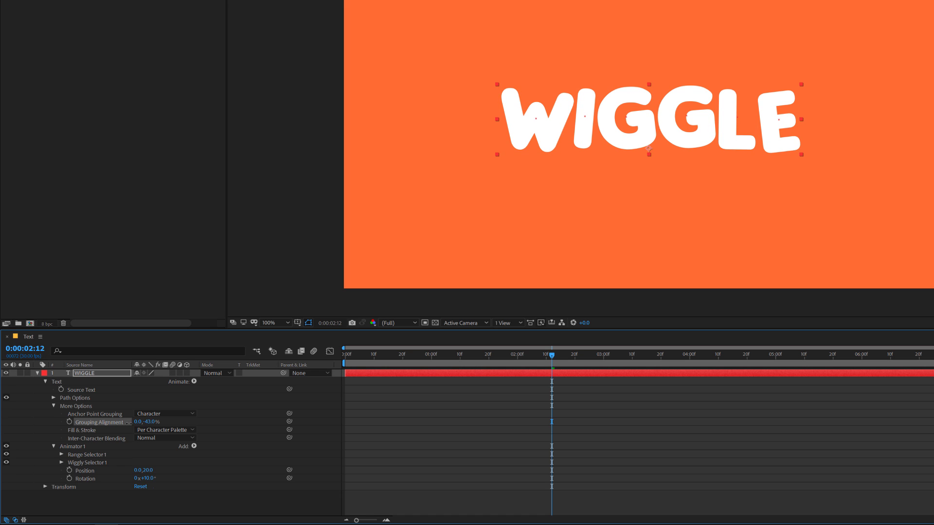
key("space")
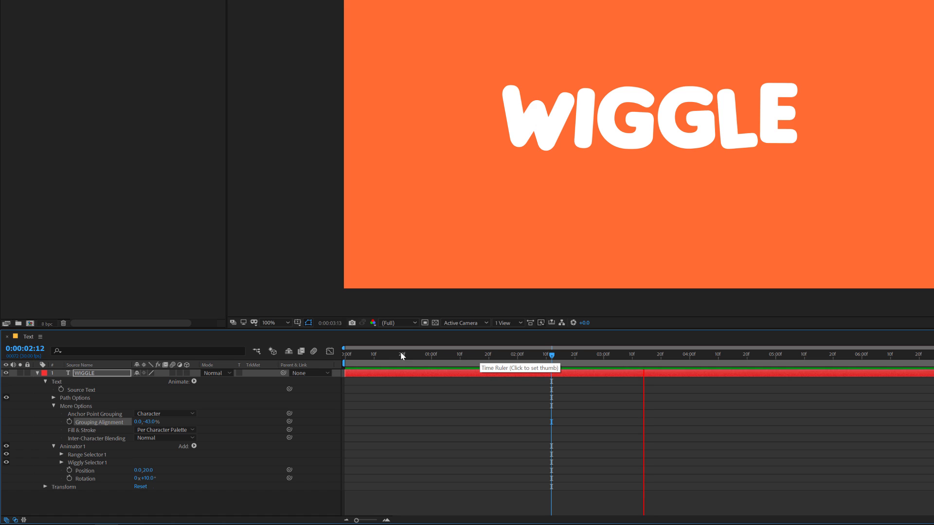
left_click_drag(412, 356, 492, 356)
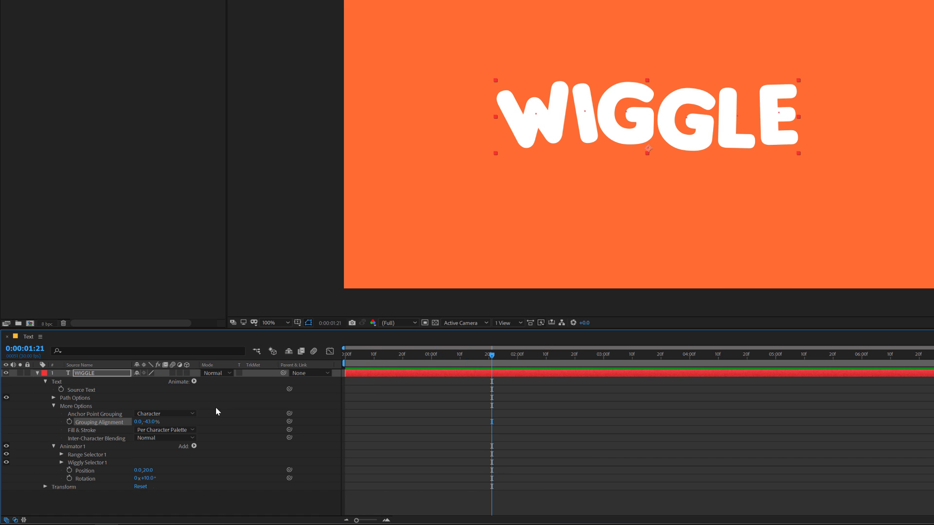
Step: Set Wiggly Selector 1's Wiggles/Second to 6 and preview the faster wiggle
left_click(53, 406)
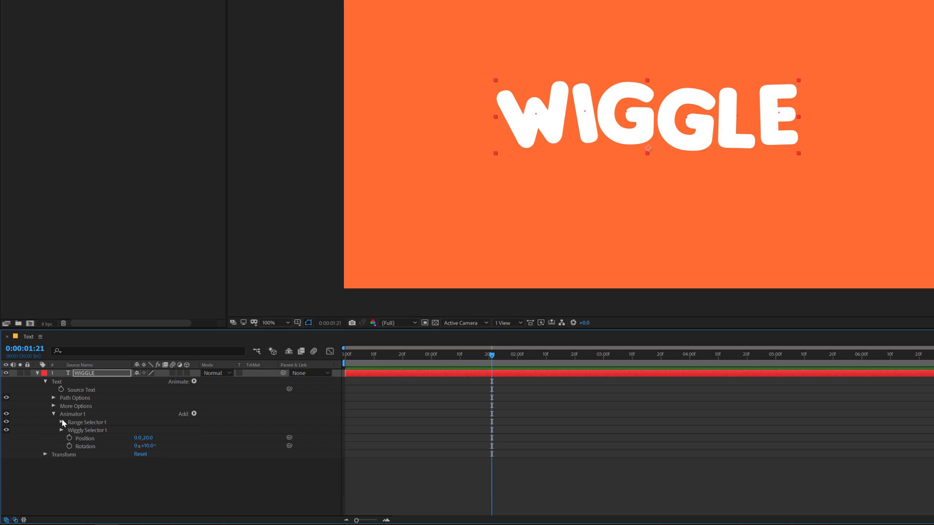
left_click(61, 430)
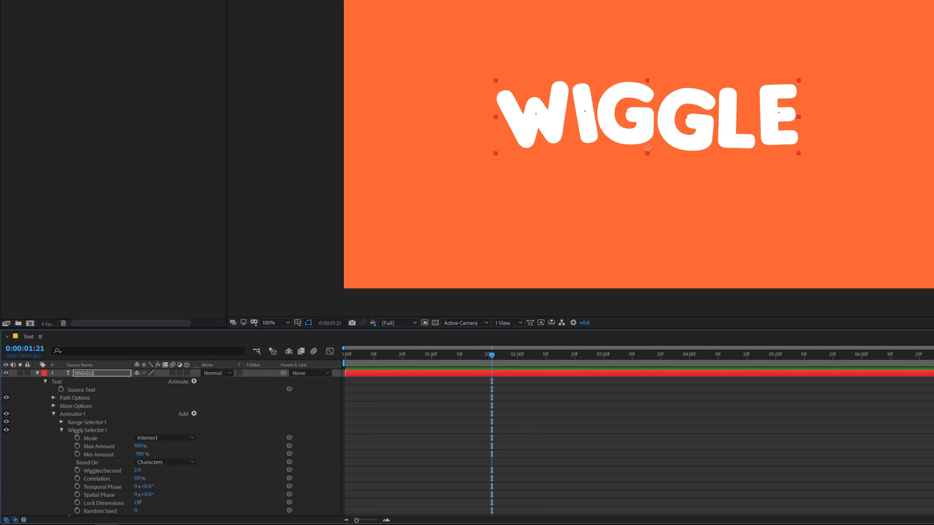
left_click_drag(341, 365, 407, 365)
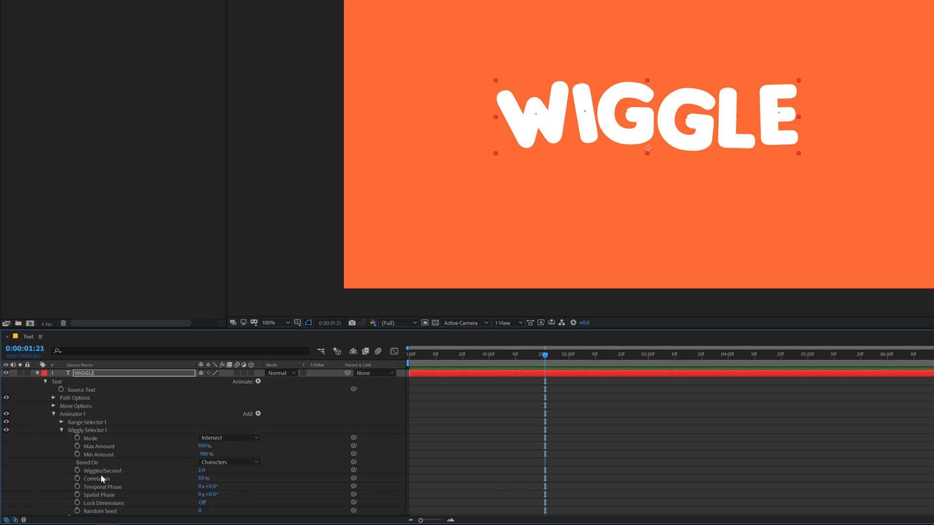
left_click(202, 470)
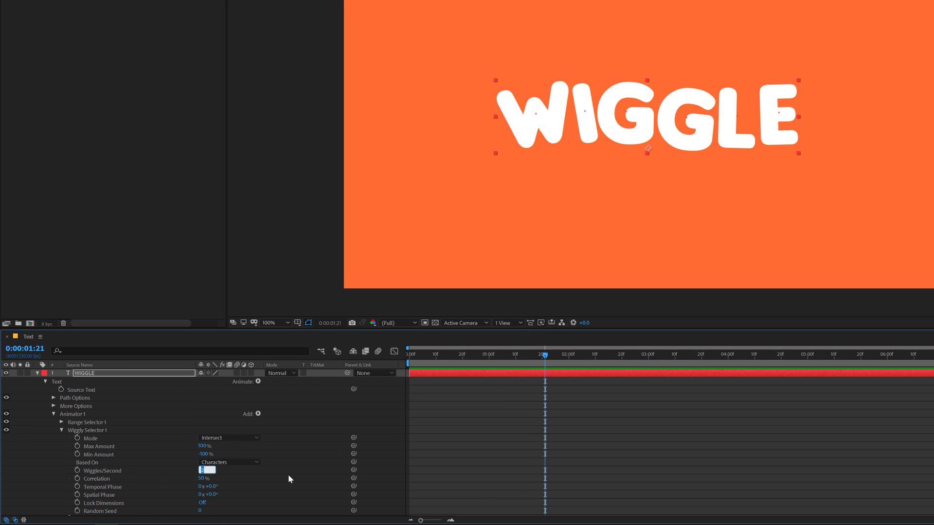
type("6")
key("Return")
key("space")
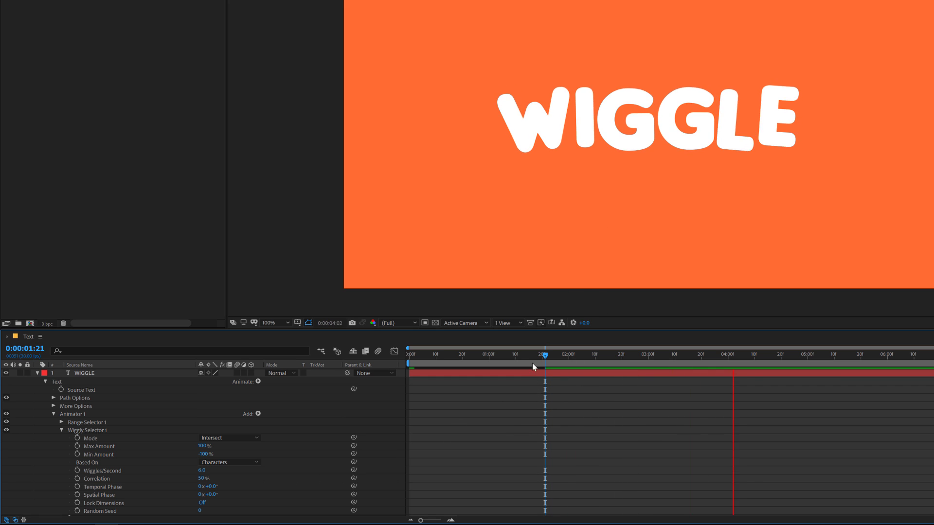
Step: Raise the wiggle Correlation to 100% and preview at 2 wiggles per second
left_click(545, 357)
left_click(555, 373)
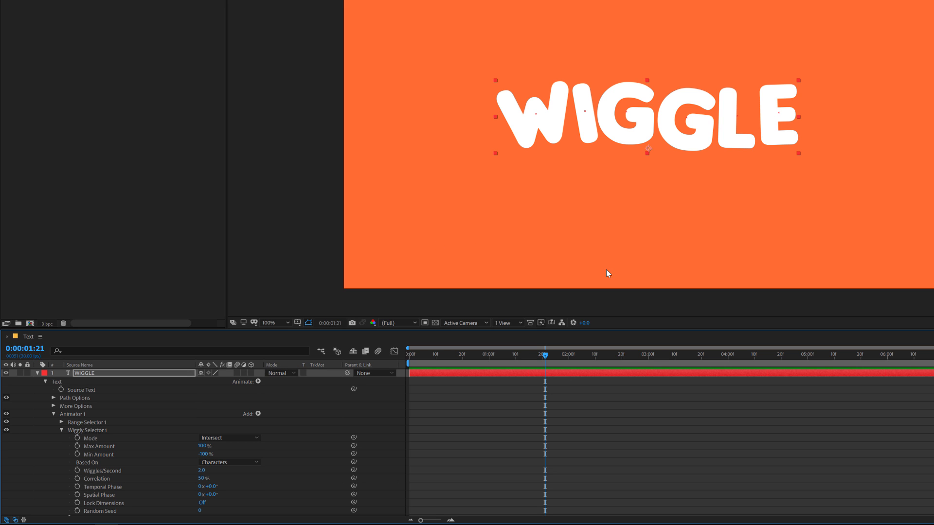
left_click_drag(554, 357, 594, 357)
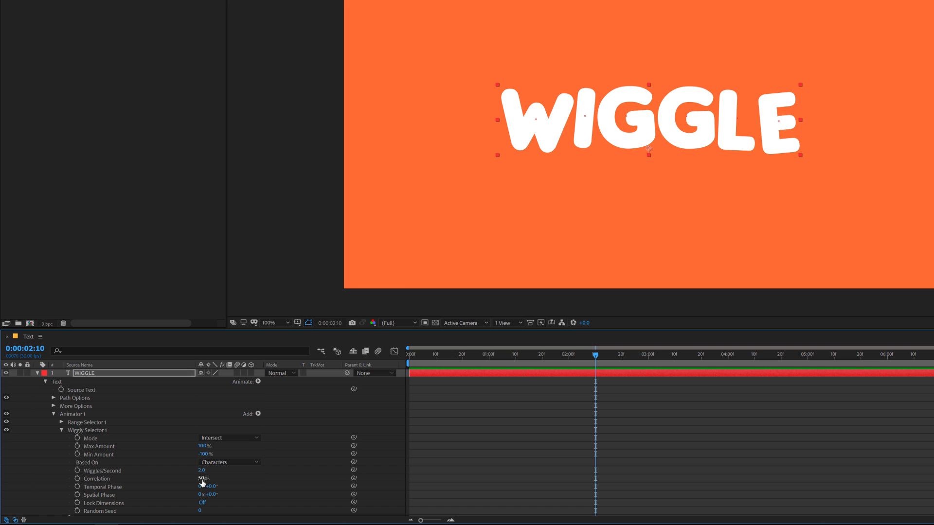
left_click_drag(204, 479, 337, 478)
key("space")
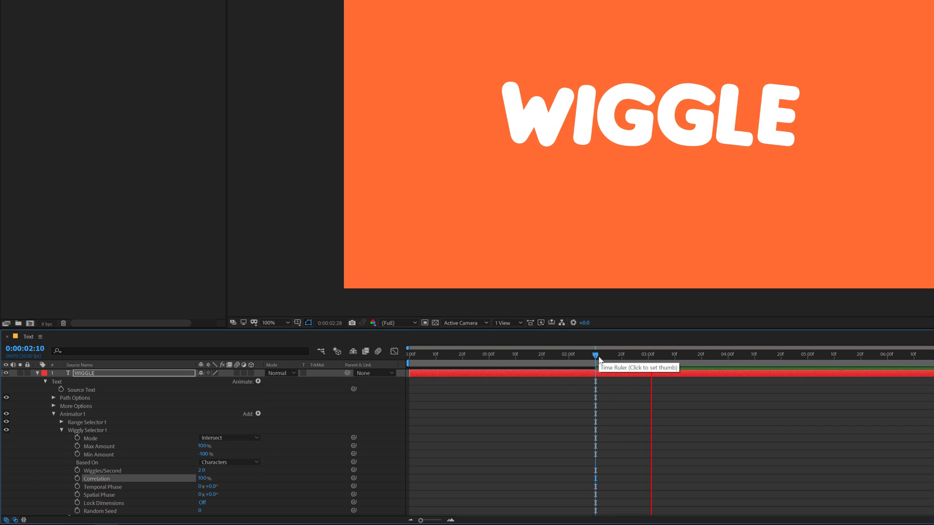
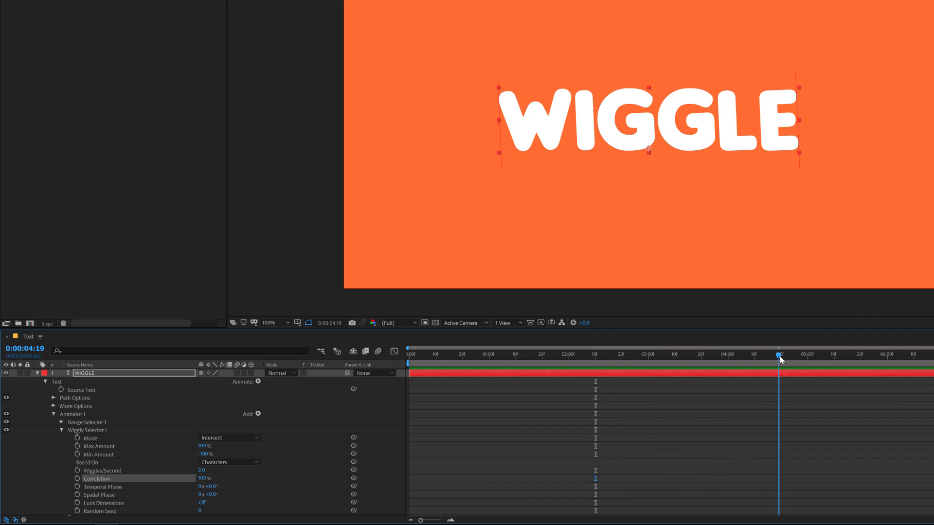
Step: Preview the 0% correlation letter jitter from the composition start, stopping at frame 26
left_click(571, 357)
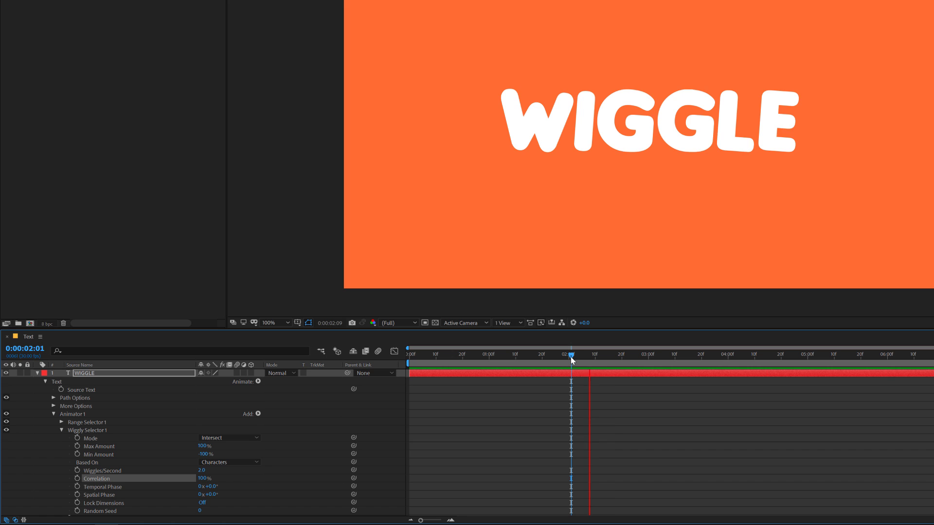
key("space")
key("space")
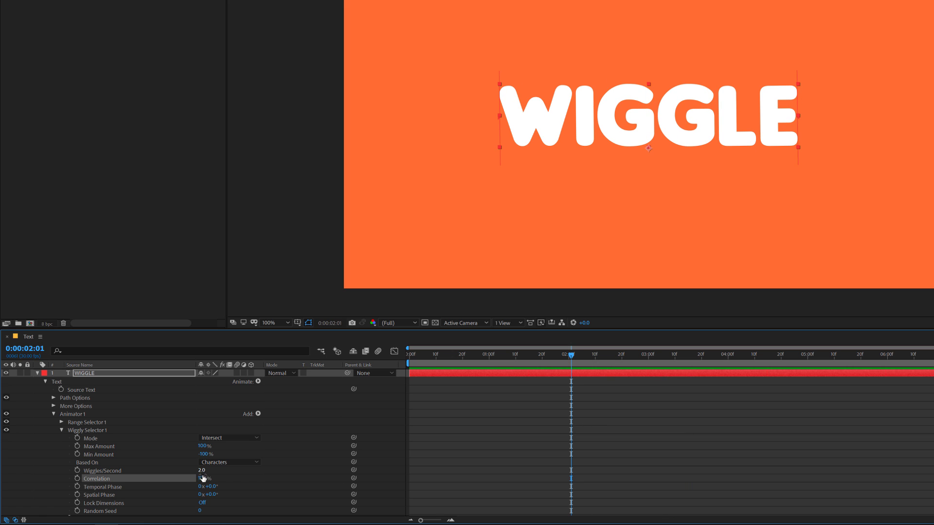
key("Home")
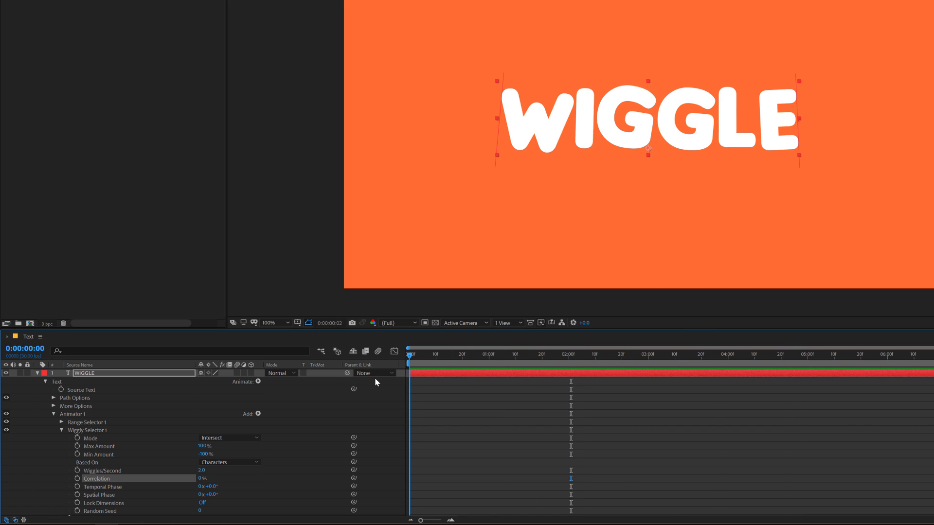
key("space")
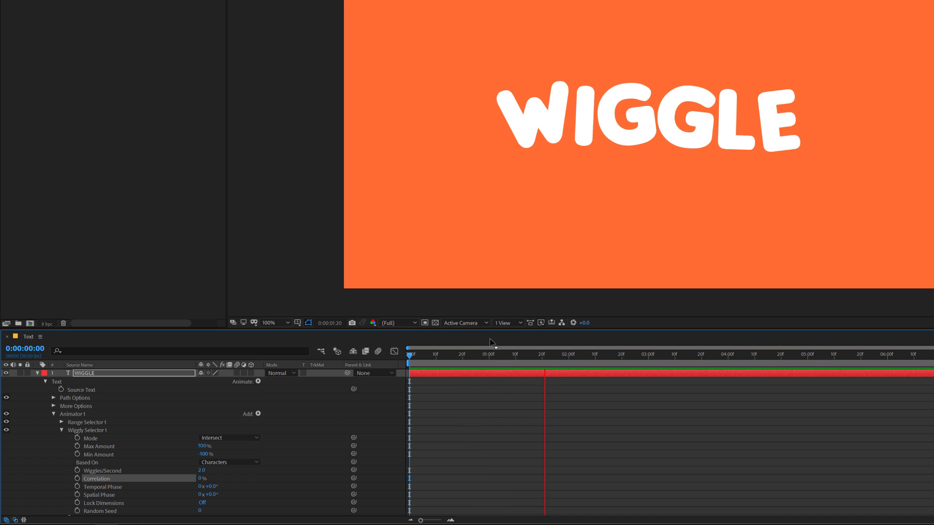
left_click(477, 358)
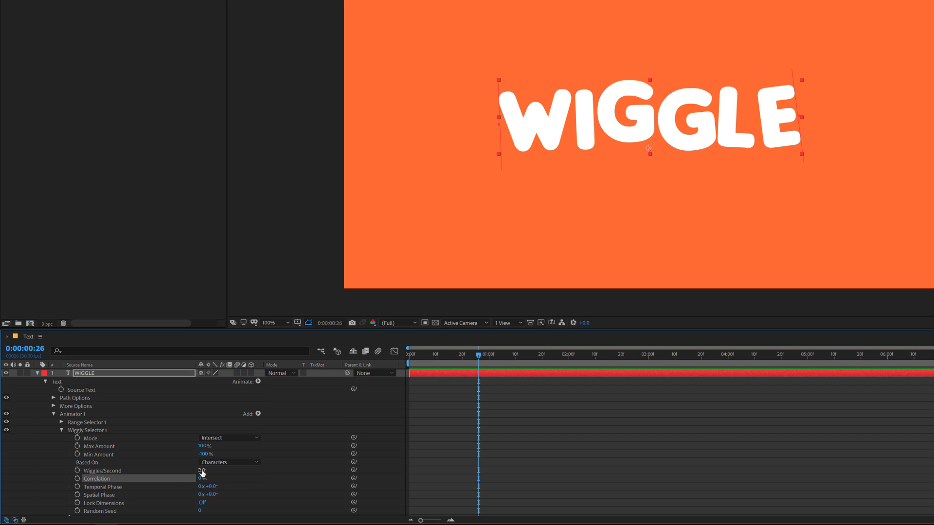
Step: Set Wiggles/Second to 3, preview the faster jitter, and collapse the WIGGLE layer
left_click(202, 471)
type("0")
key("Return")
left_click(202, 470)
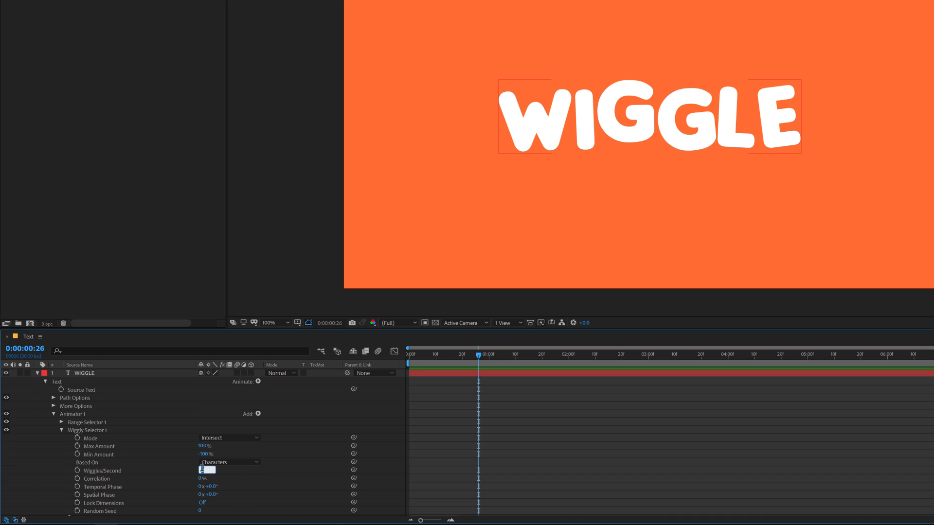
key("Return")
key("space")
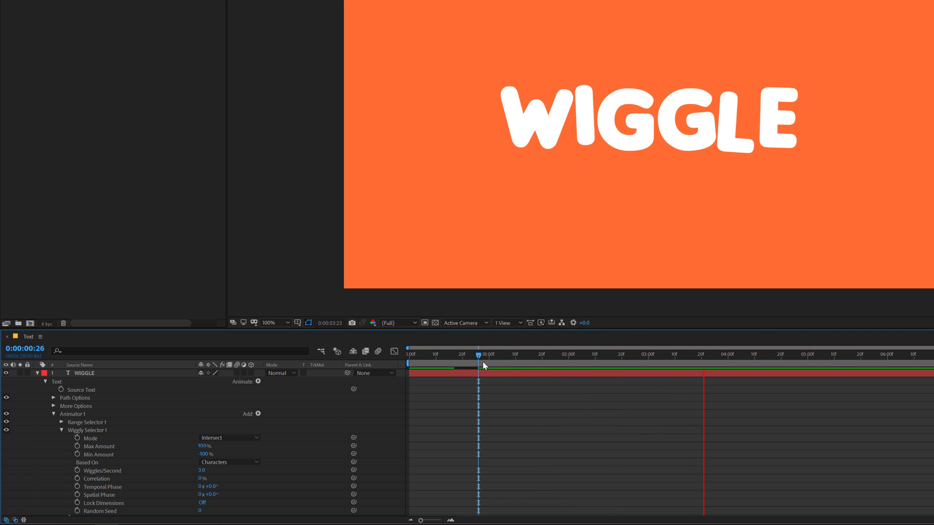
left_click_drag(479, 356, 589, 355)
left_click(37, 373)
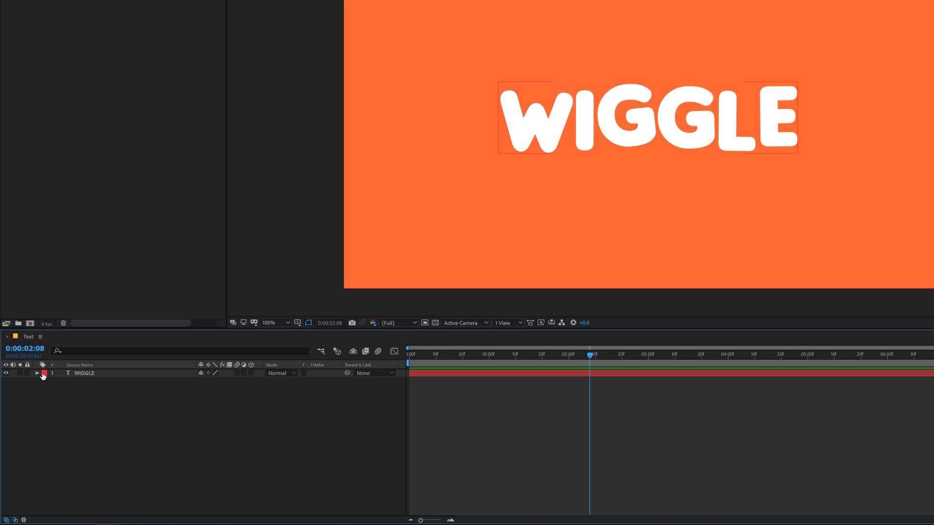
Step: Find Posterize Time by searching 'poster' and apply it to the selected WIGGLE layer
left_click(85, 374)
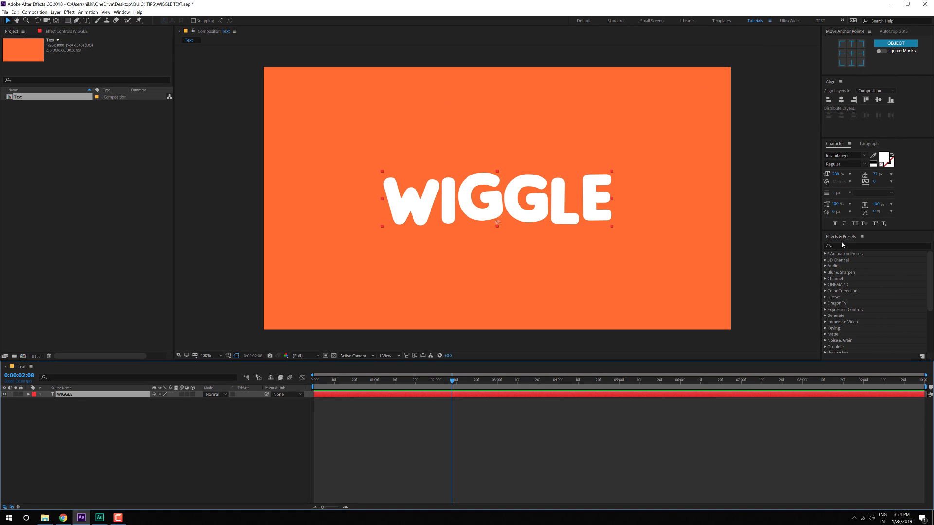
left_click(843, 245)
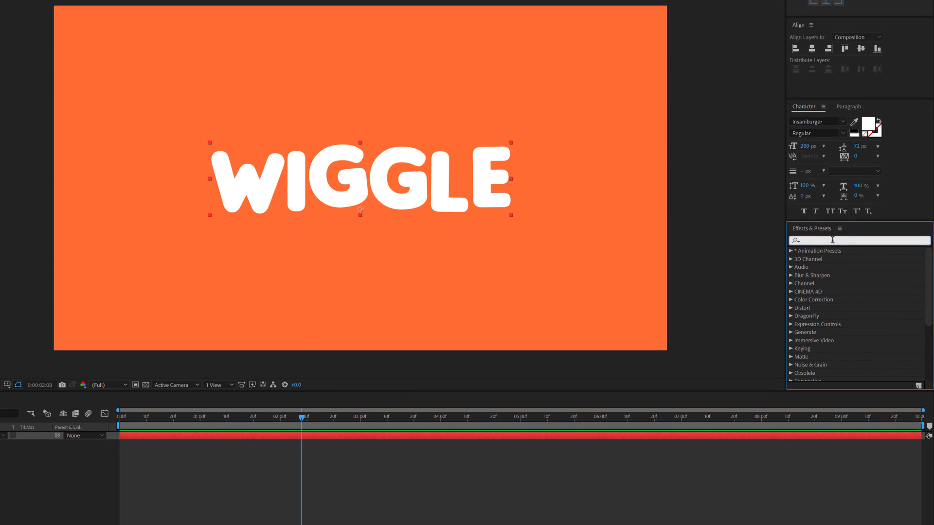
type("poster")
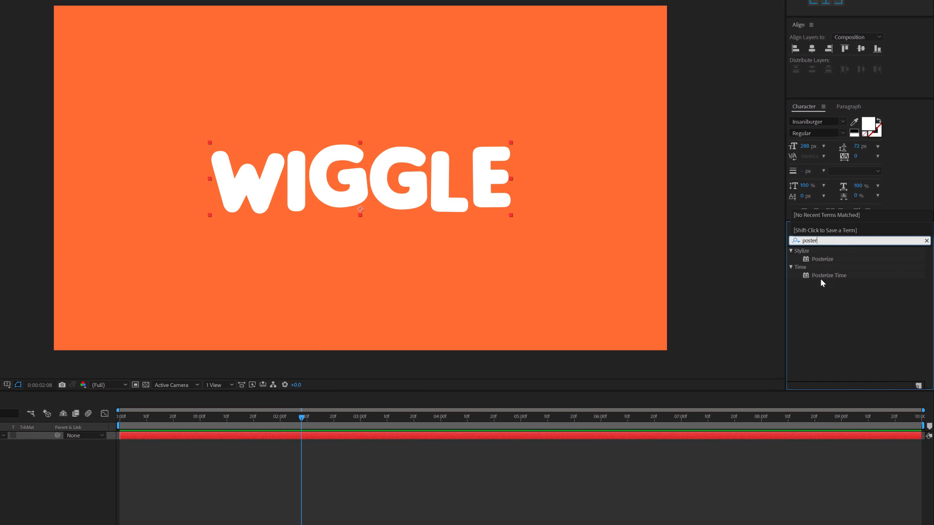
left_click_drag(828, 274, 95, 397)
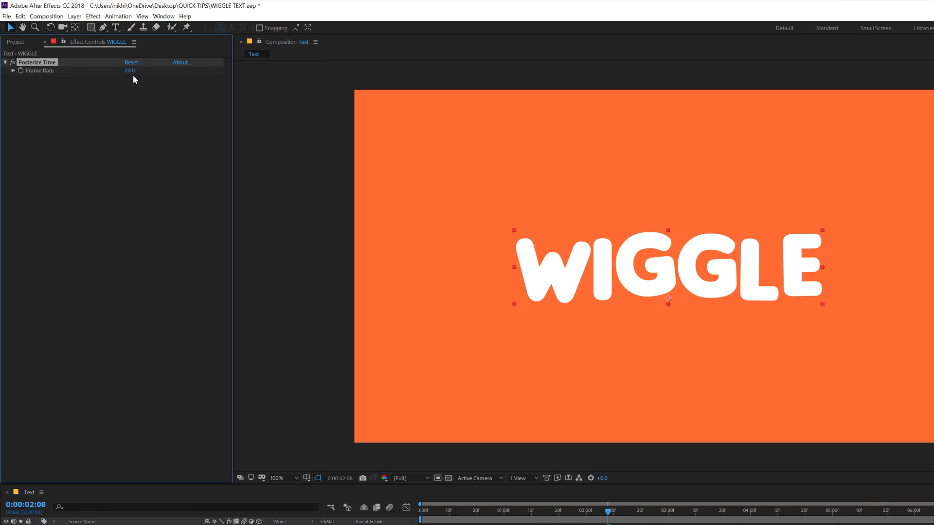
Step: Set the Posterize Time frame rate to 15 fps in Effect Controls
left_click(128, 70)
type("15")
key("Return")
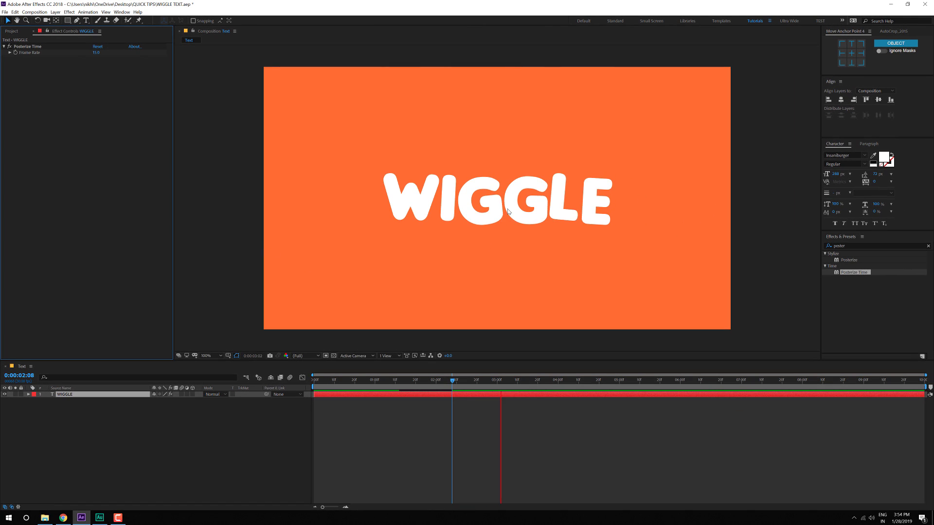